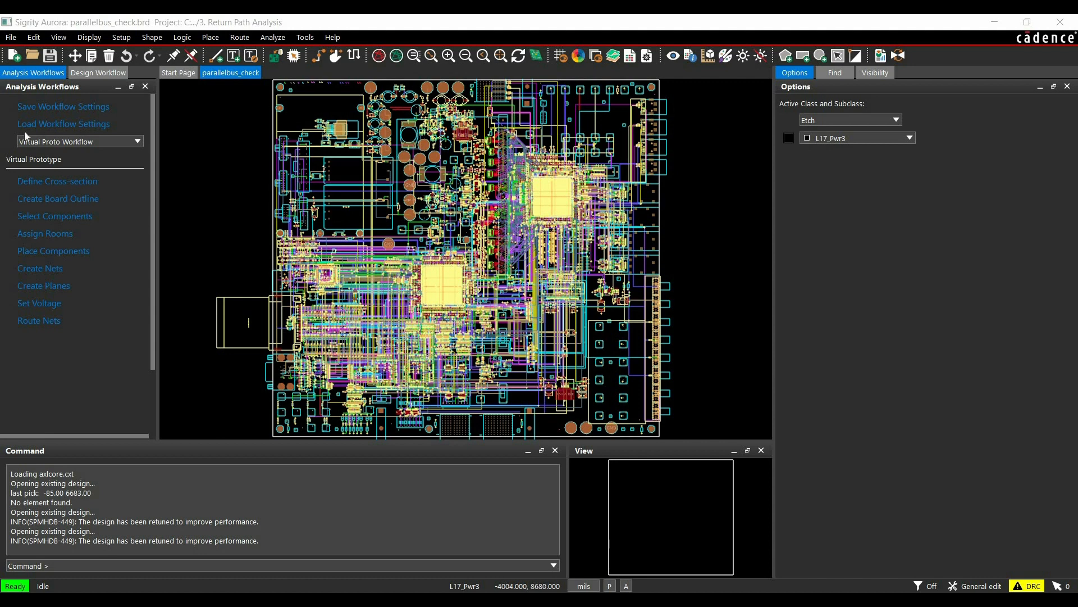
Step: Switch the analysis workflow to Return Path Workflow
left_click(273, 38)
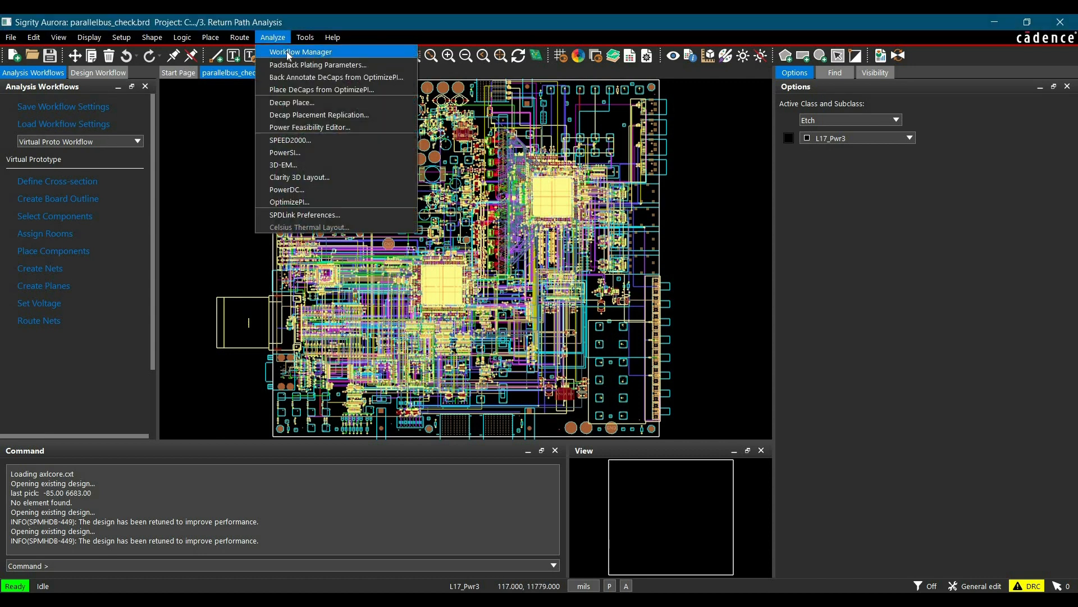
left_click(184, 159)
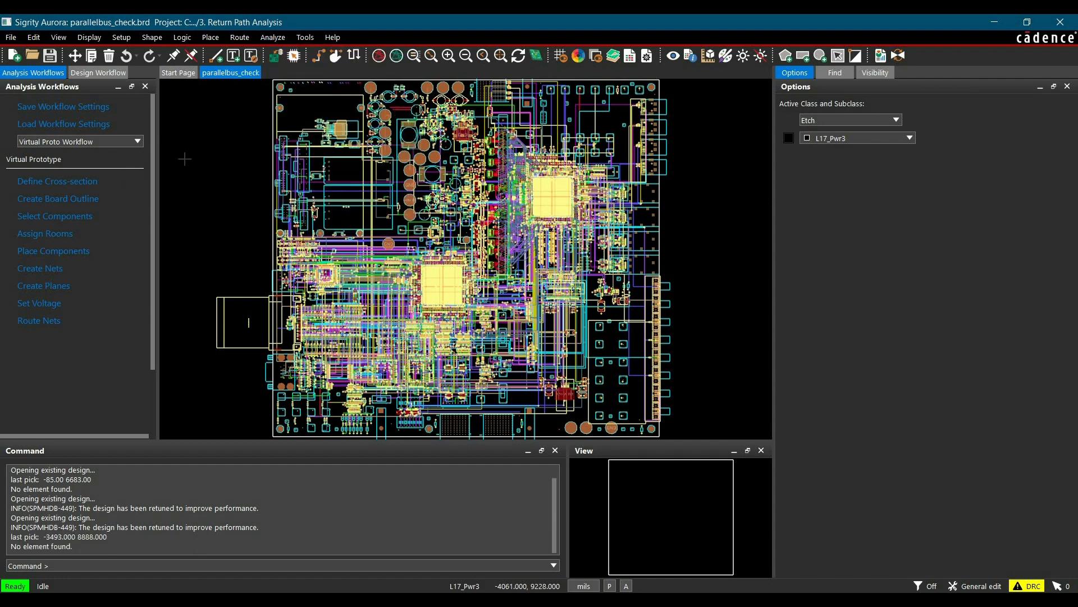
left_click(104, 143)
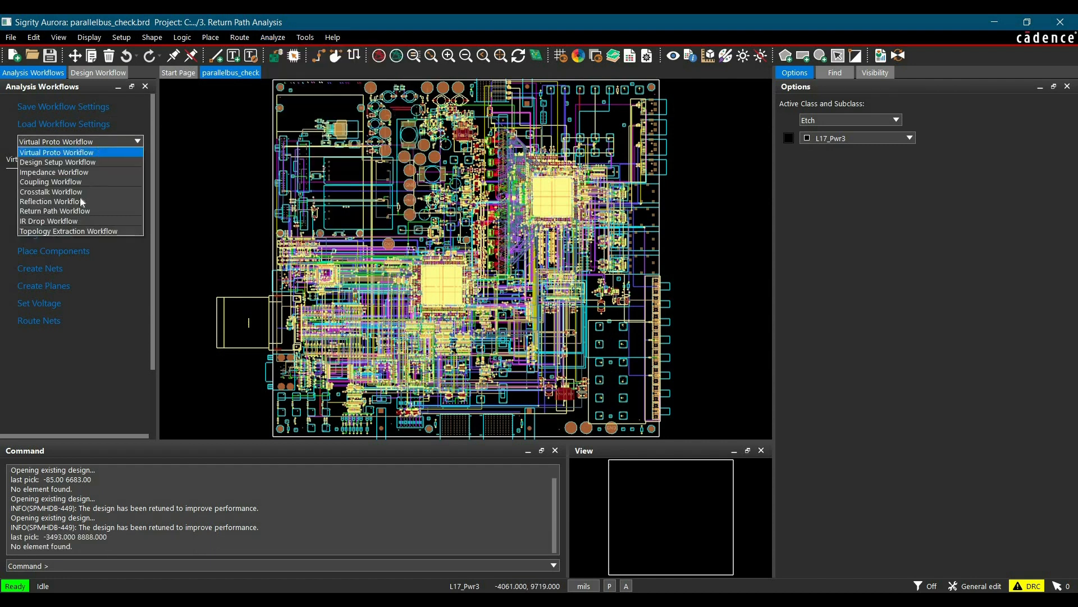
left_click(79, 212)
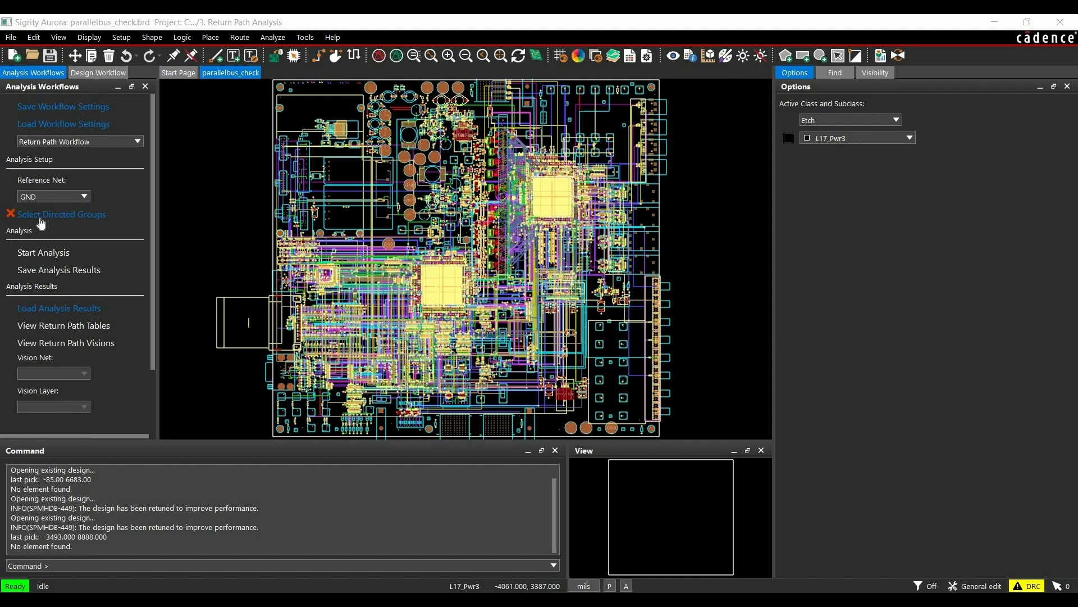
Step: Start a directed group selection with U7 as the start component and XU2 as the end component
left_click(41, 218)
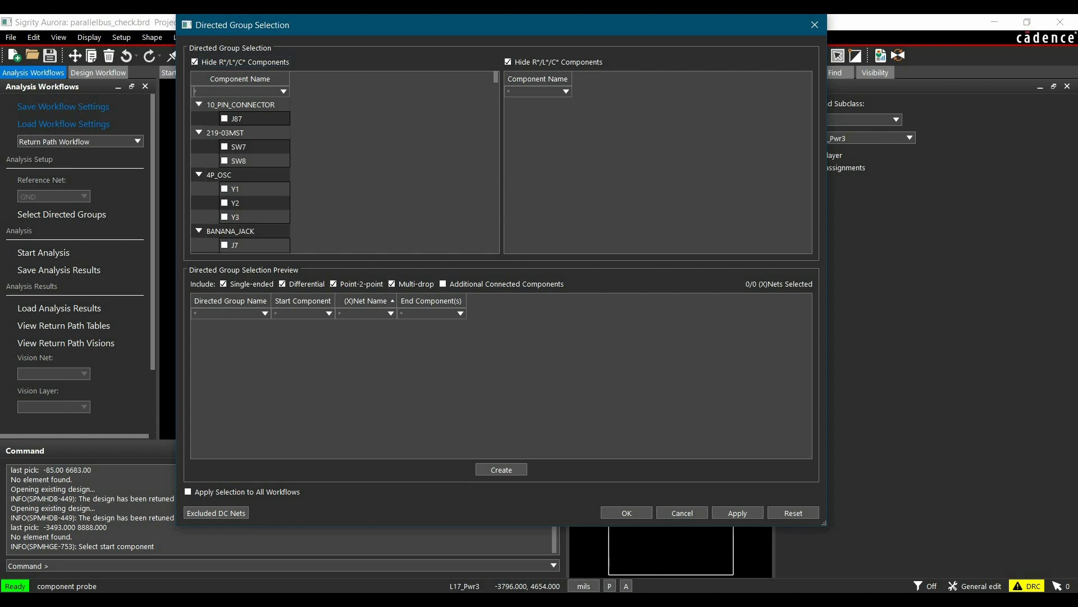
type("U7")
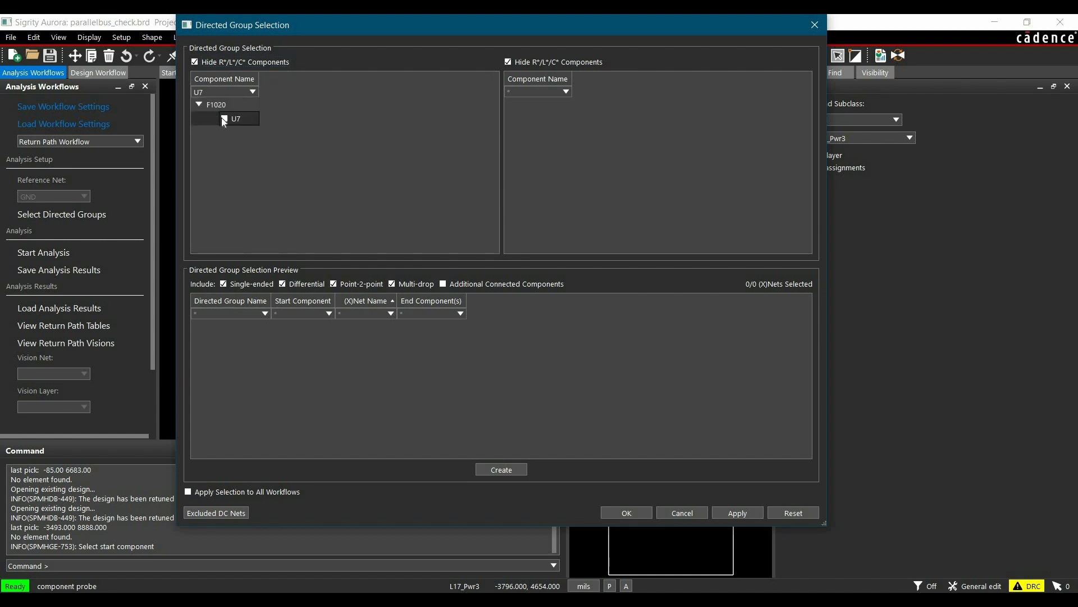
left_click(224, 118)
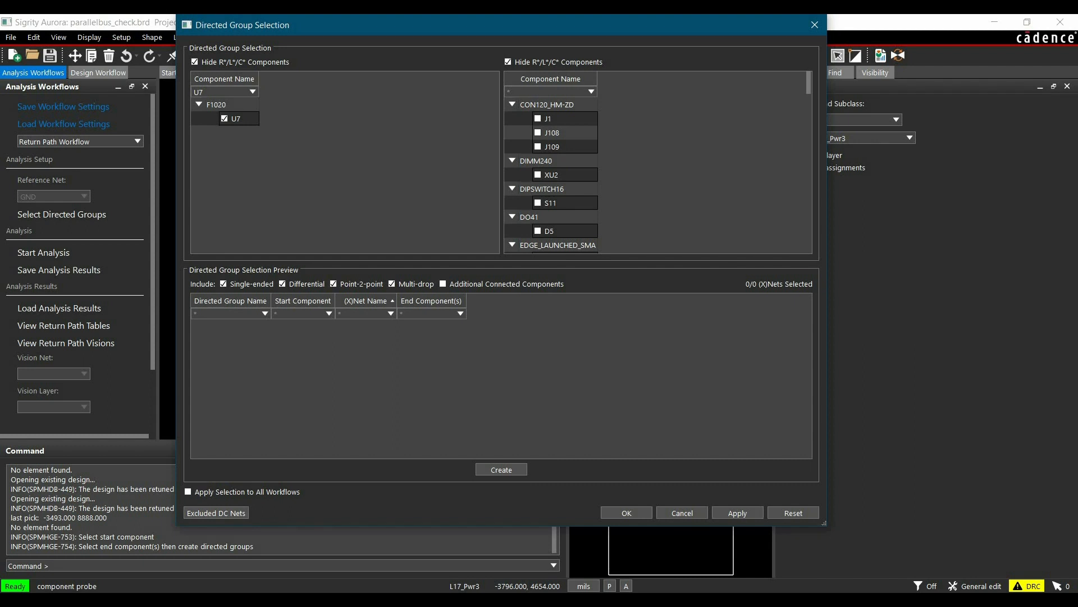
left_click(538, 175)
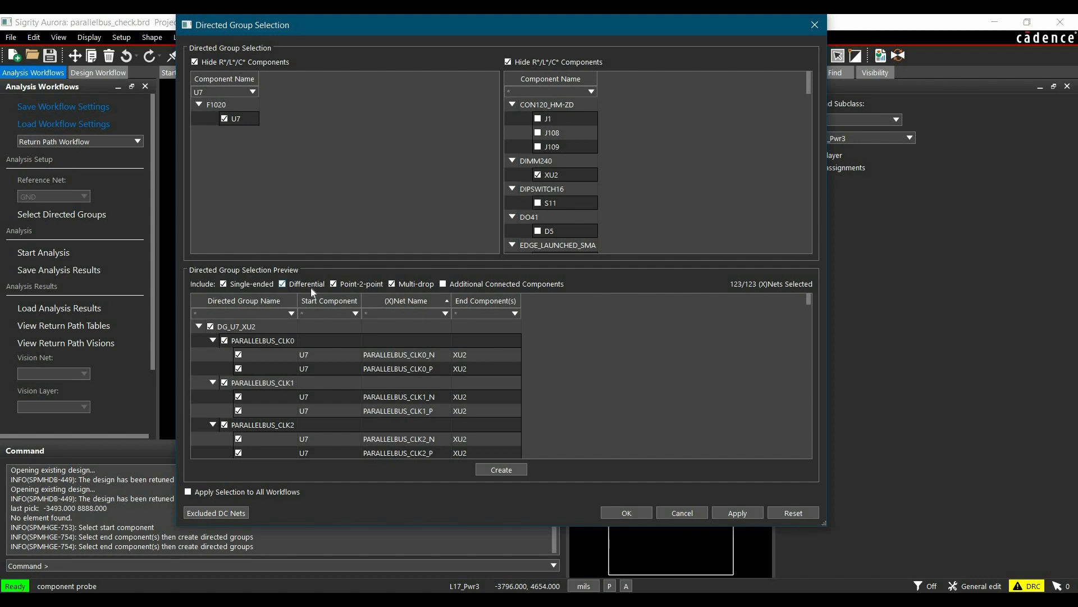
Step: Exclude differential and point-2-point nets, apply the selection to all workflows, and select only the nets matching PARALLELBUS_DATA<
left_click(295, 287)
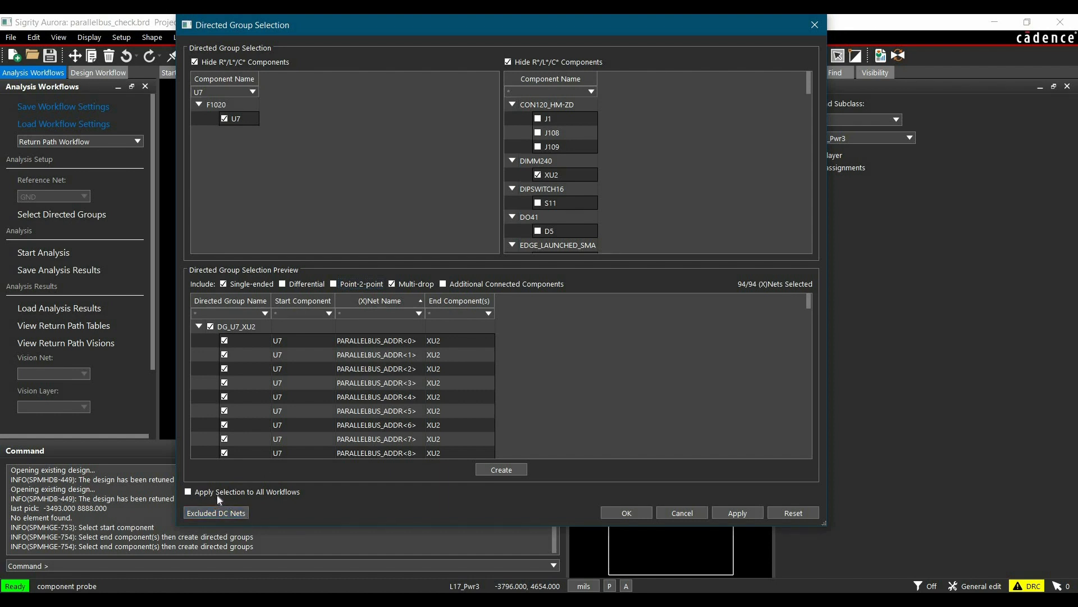
left_click(232, 495)
type("PARALLELBUS_DATA<")
left_click(210, 327)
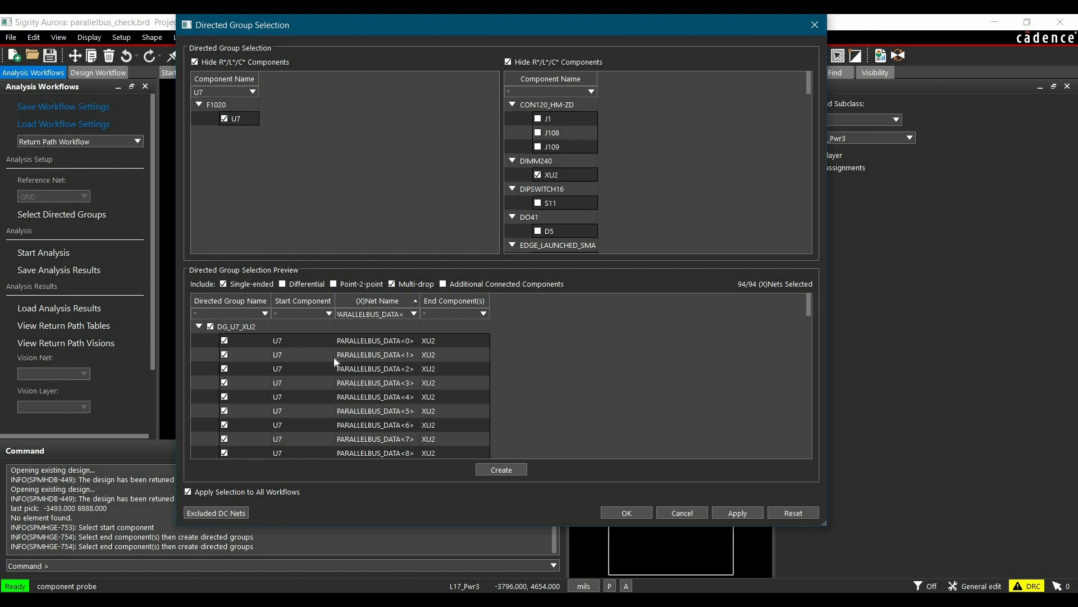
right_click(367, 342)
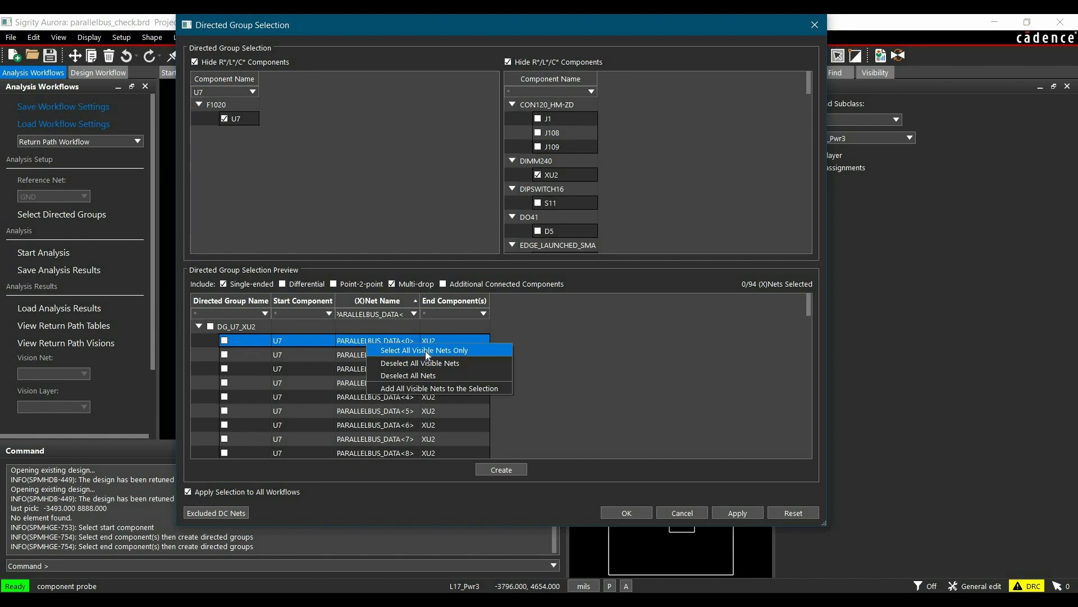
left_click(425, 350)
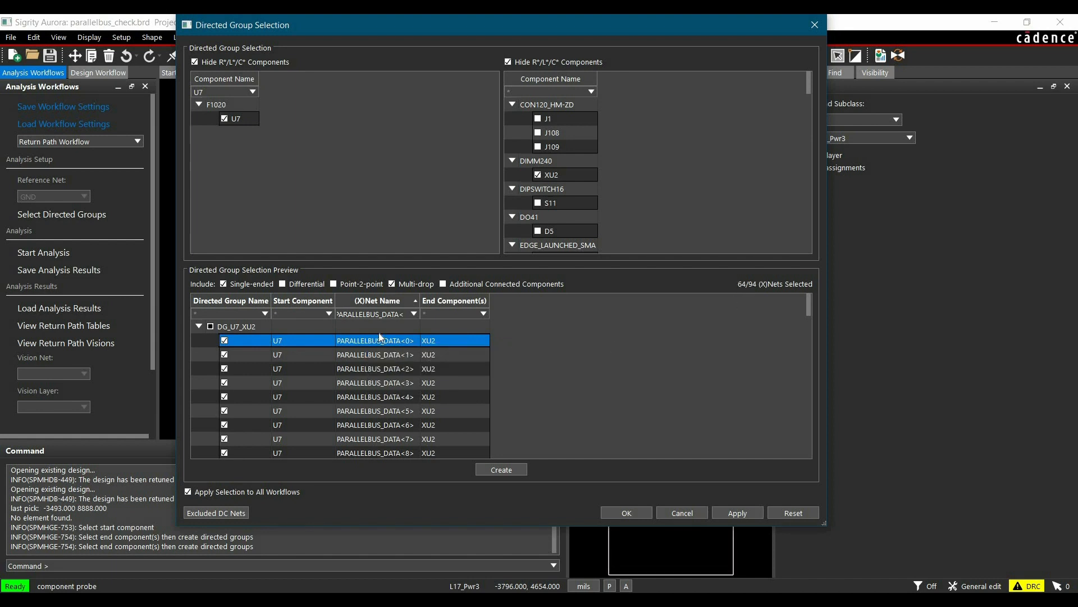
Step: Create the directed group from the selected data nets and accept the directed group selection
left_click(487, 470)
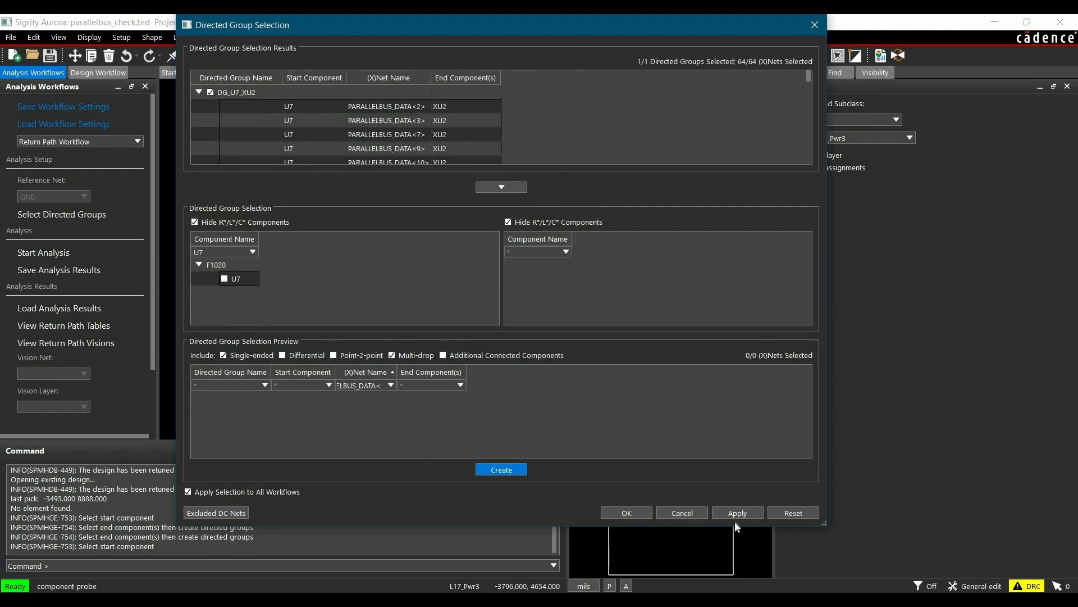
left_click(612, 512)
left_click(543, 298)
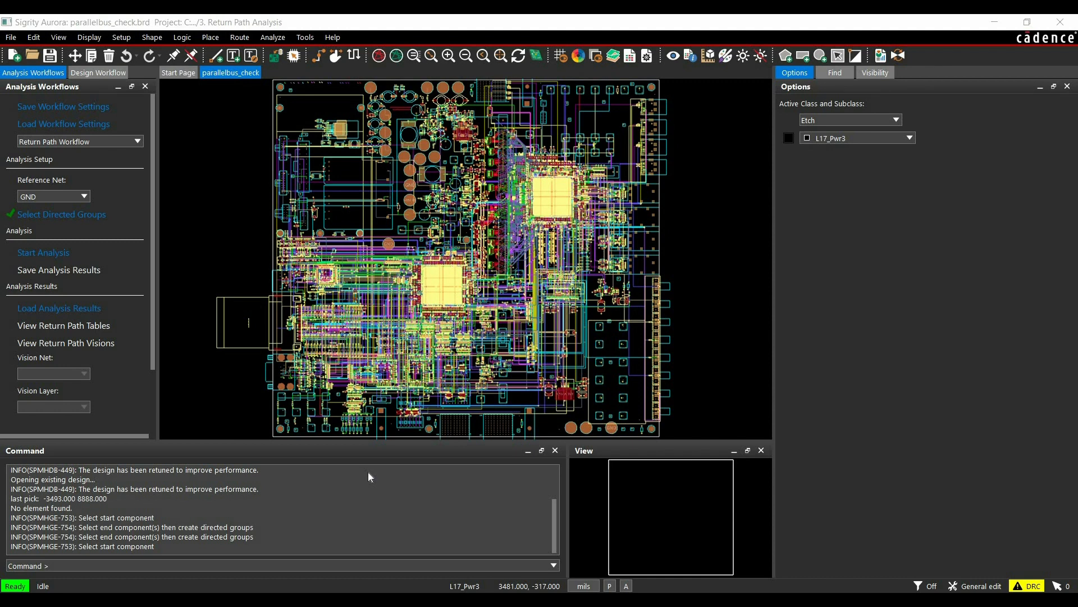
Step: Run the return path analysis, choosing to cut the board to the relevant portion
left_click(38, 252)
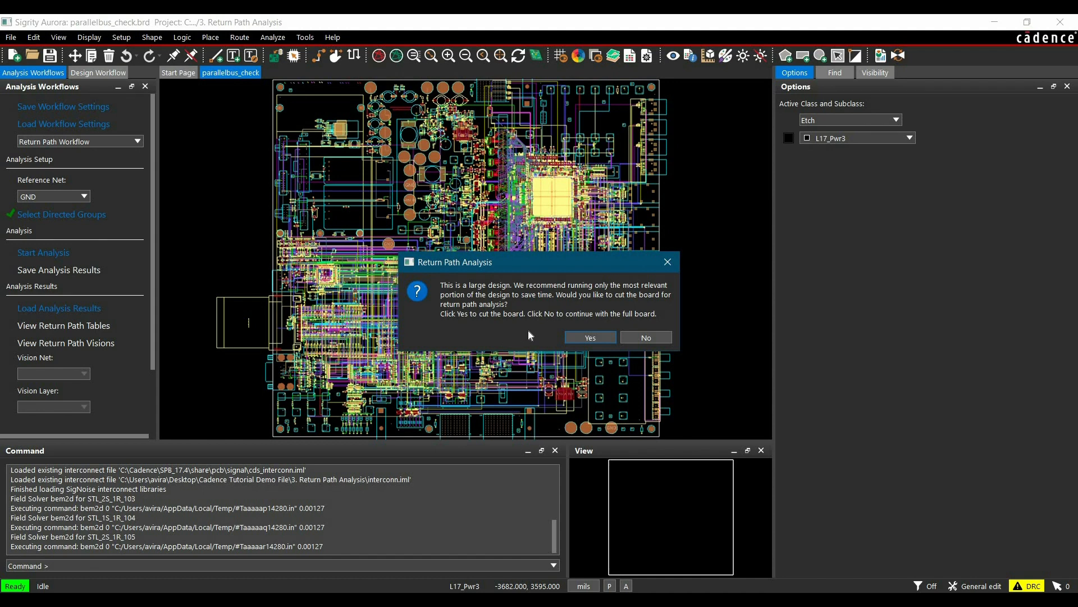
left_click(571, 338)
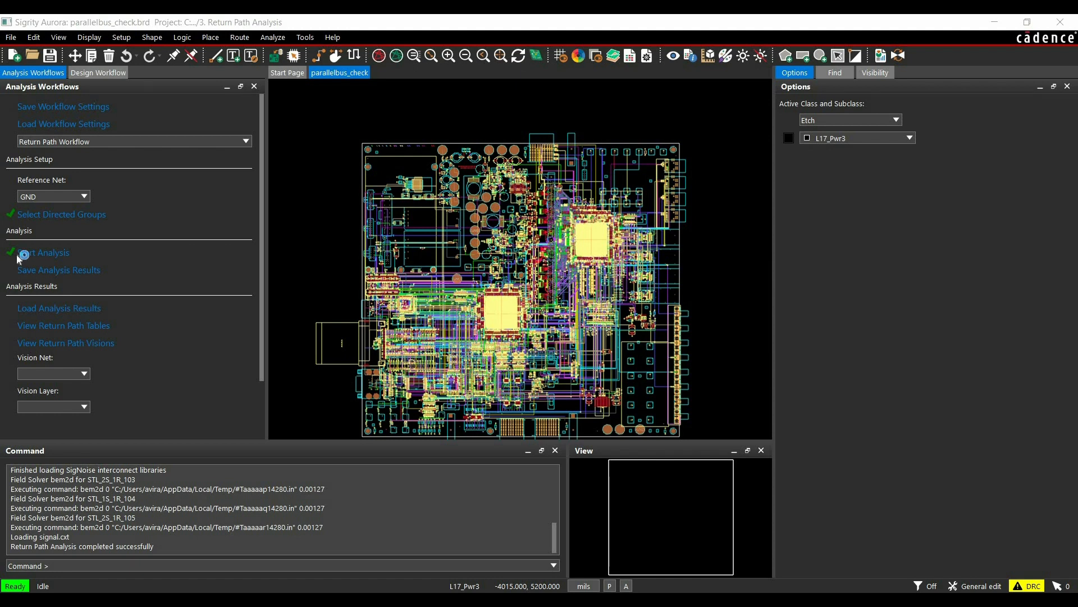
Step: Display the return path results table in full width and run the vision simulation for PARALLELBUS_DATA<22>
left_click(41, 326)
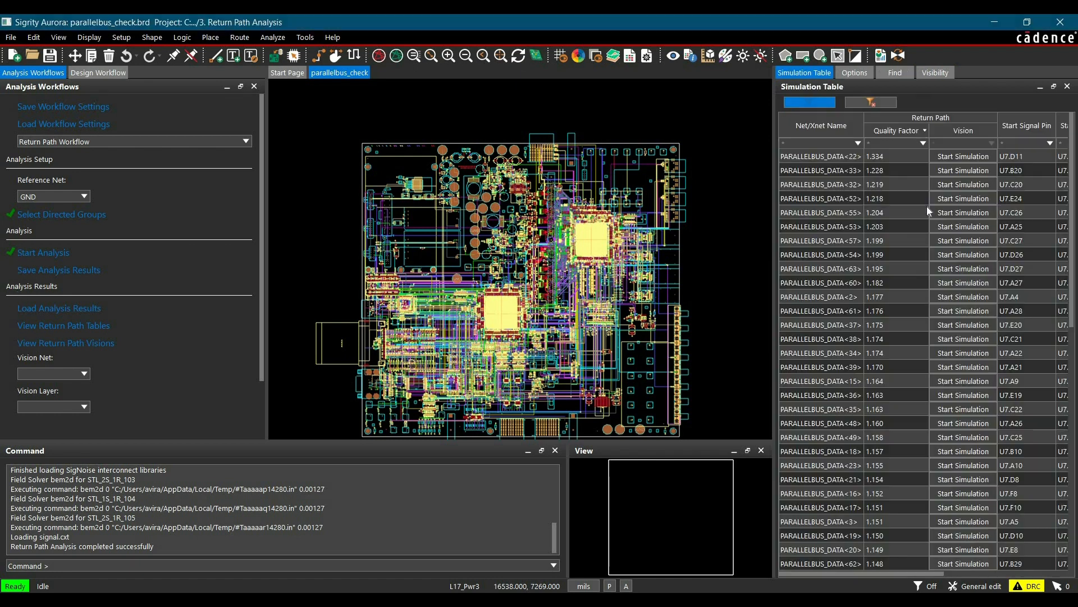
left_click_drag(775, 287, 590, 288)
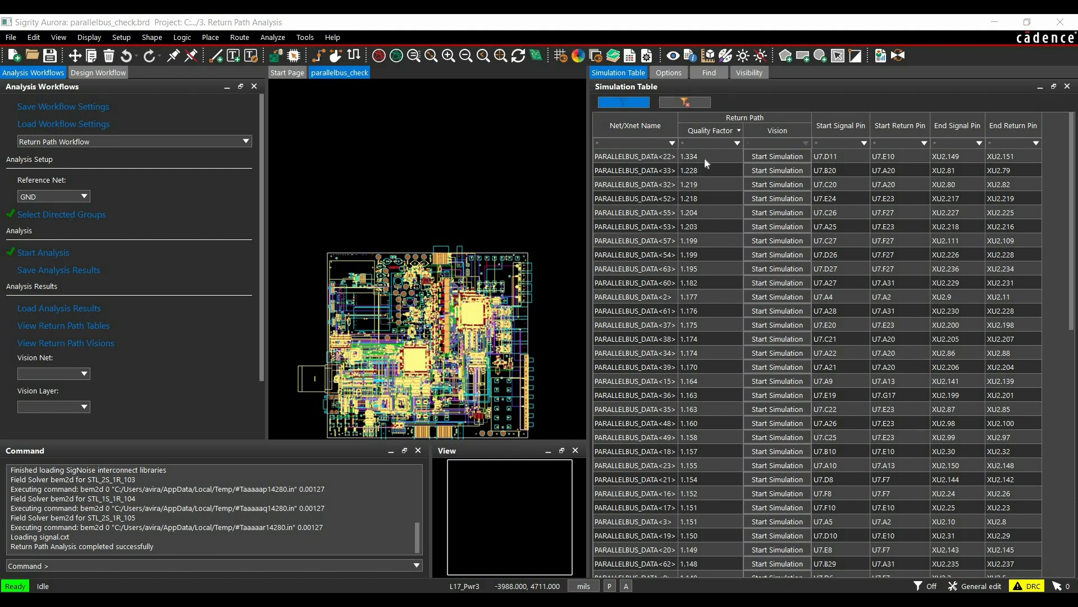
left_click(771, 158)
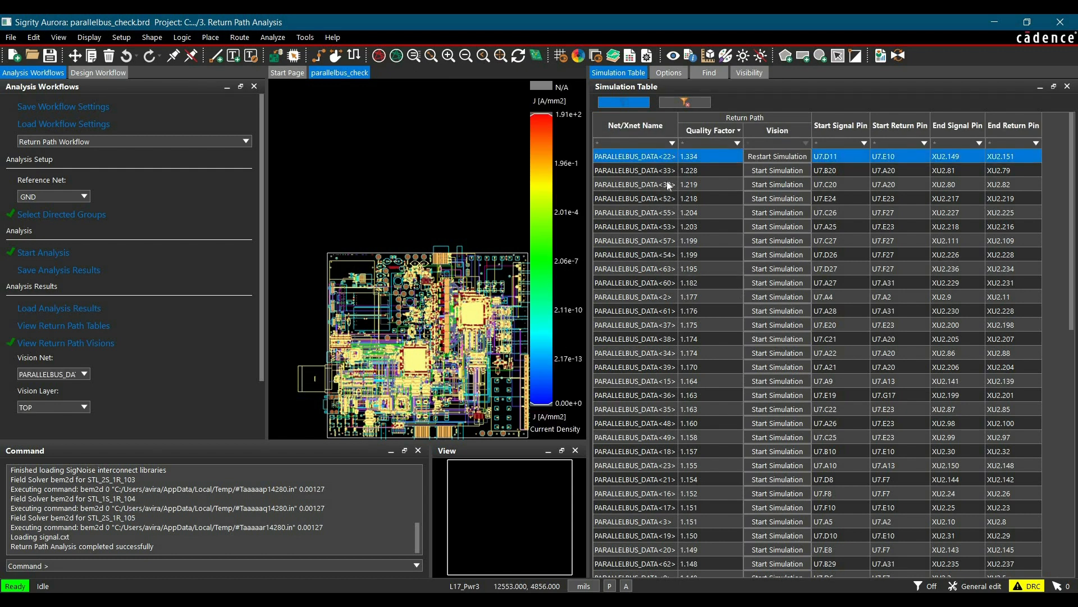
Step: Hide etch and vias on all layers, and check the available vision net and vision layer
left_click(749, 73)
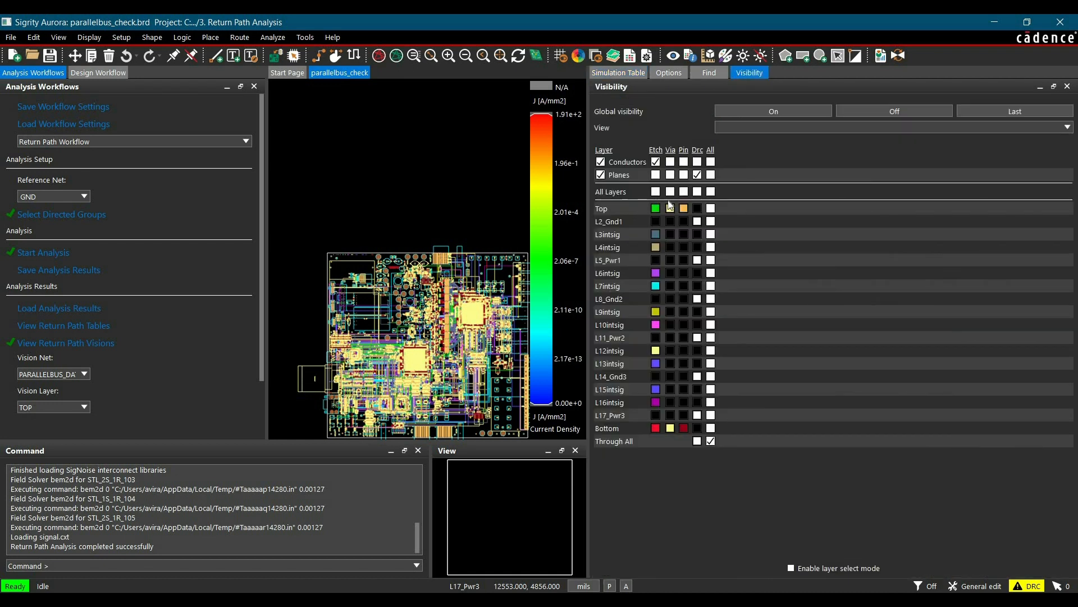
left_click(656, 192)
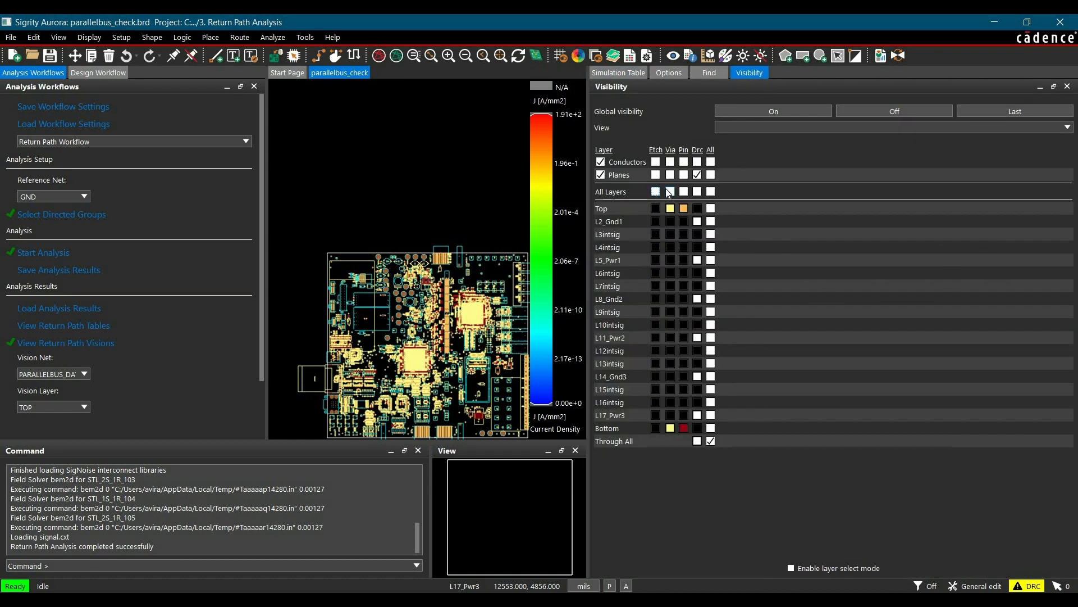
left_click(671, 192)
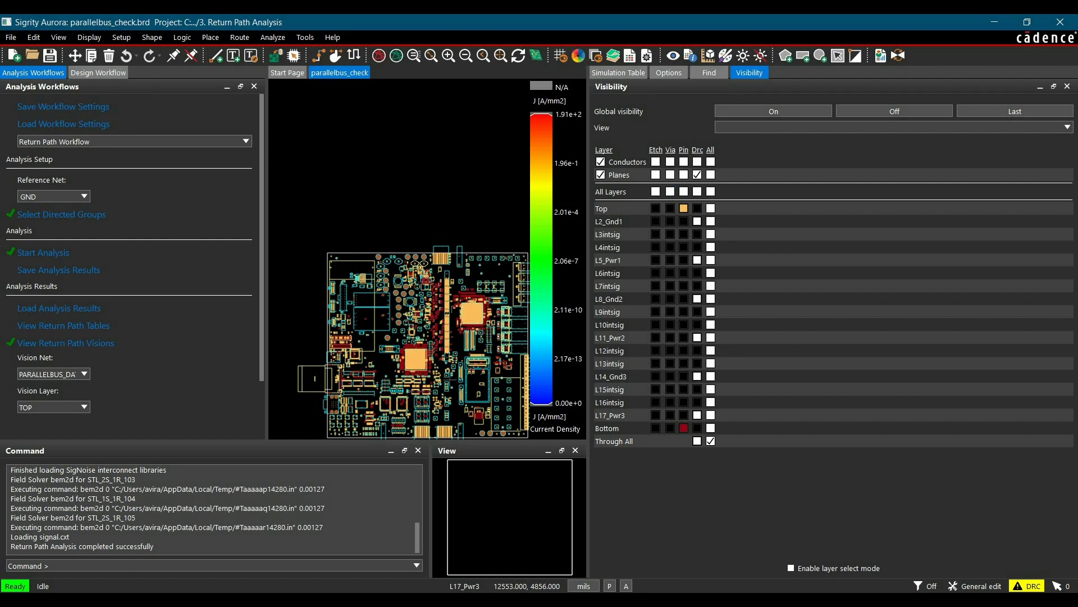
scroll(451, 387, "up", 1)
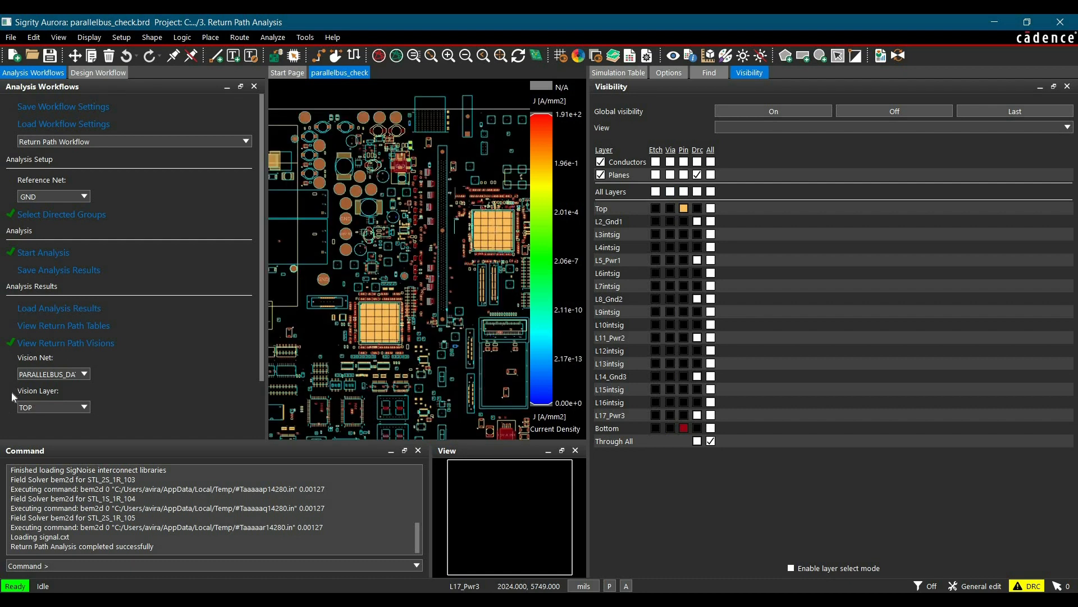
left_click(57, 376)
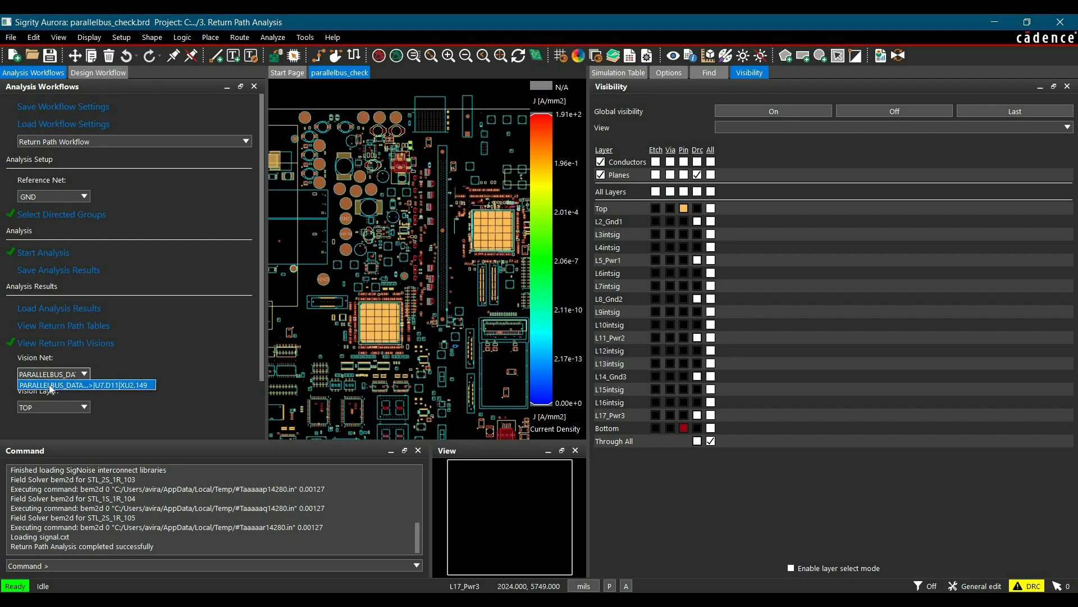
left_click(50, 409)
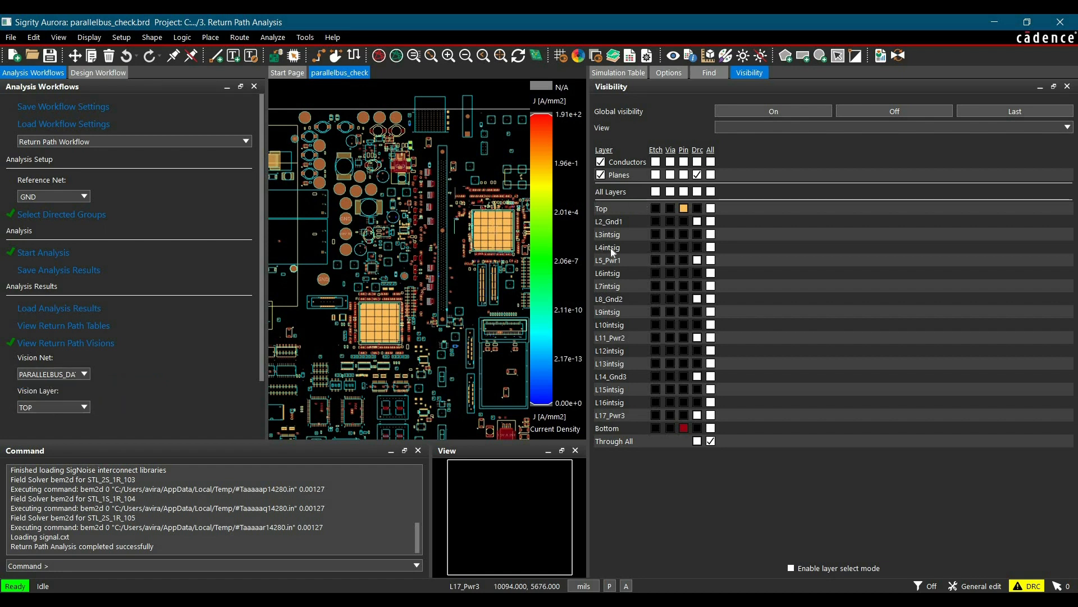
Step: Show the etch on layer L3intsig and locate the pin where the simulated net starts
left_click(656, 235)
scroll(385, 263, "up", 10)
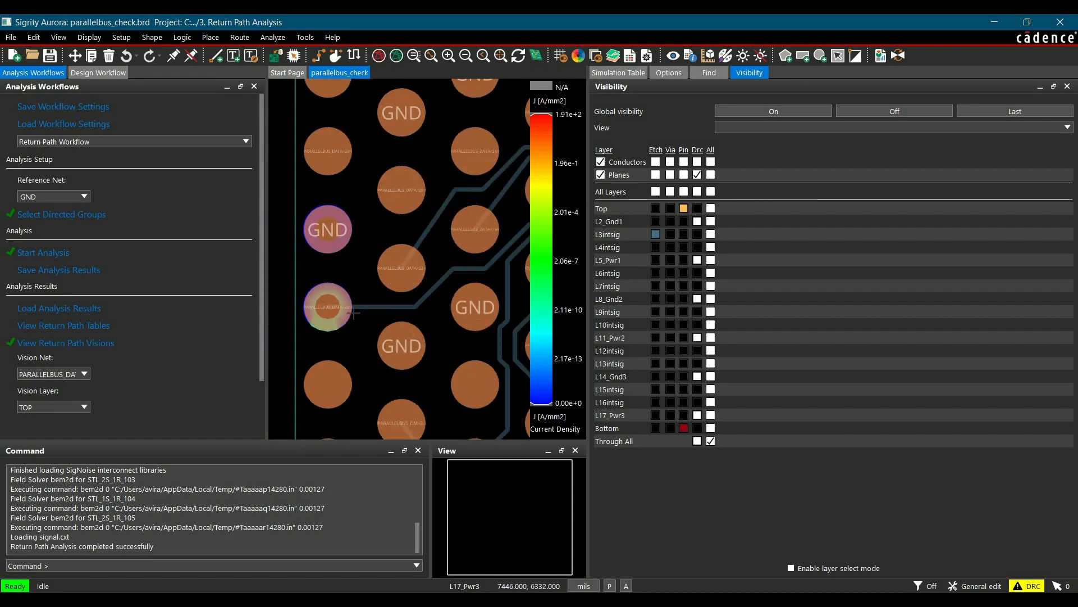
scroll(357, 317, "down", 5)
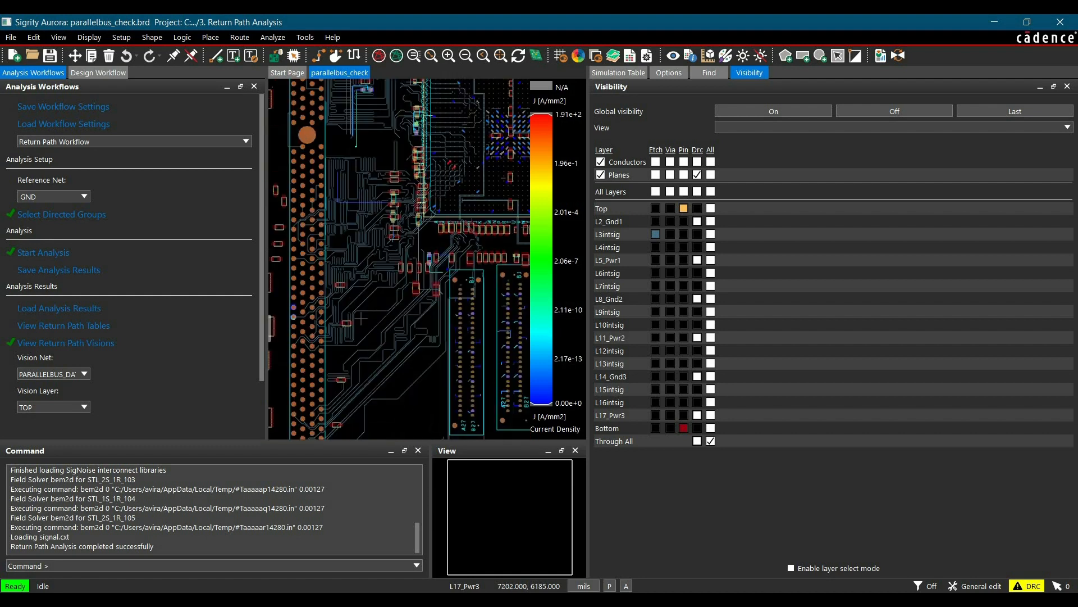
scroll(294, 331, "up", 5)
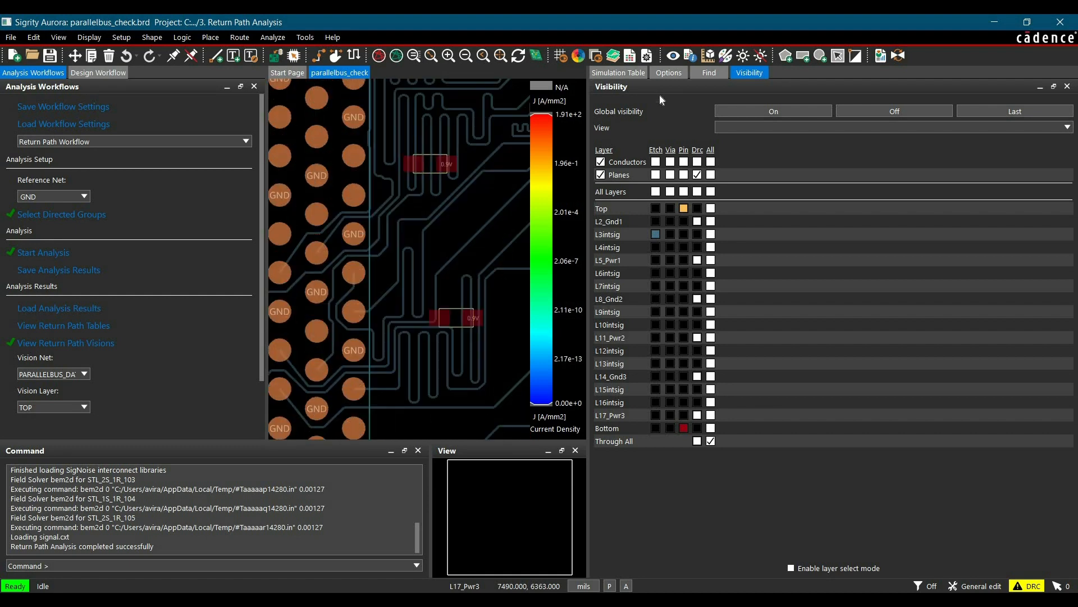
Step: Restrict the find filter to nets only and select the net PARALLELBUS_DATA<22> on the board
left_click(709, 73)
left_click(613, 179)
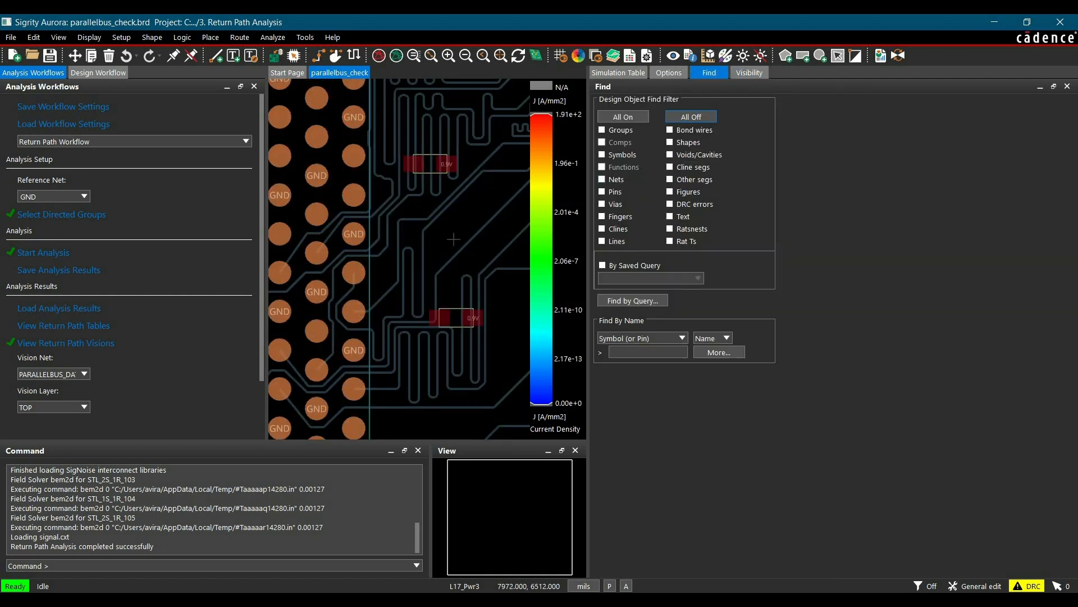
scroll(435, 318, "down", 2)
scroll(357, 307, "up", 3)
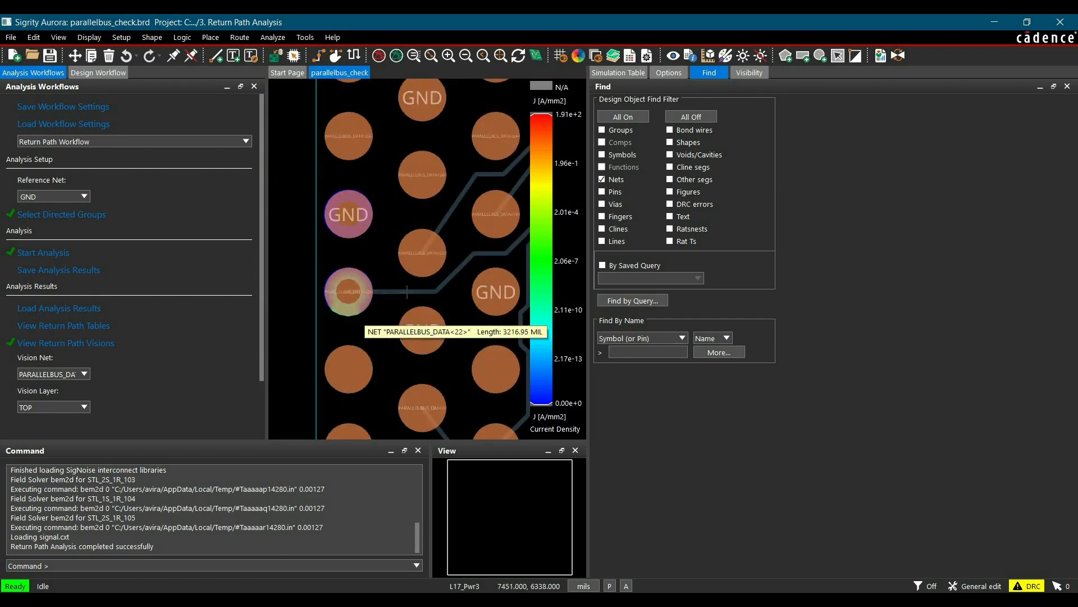
left_click(356, 304)
Step: At the end of the selected net's L3intsig trace, show the L3intsig vias and the L7intsig etch
scroll(356, 304, "down", 3)
scroll(383, 237, "up", 2)
scroll(401, 241, "up", 2)
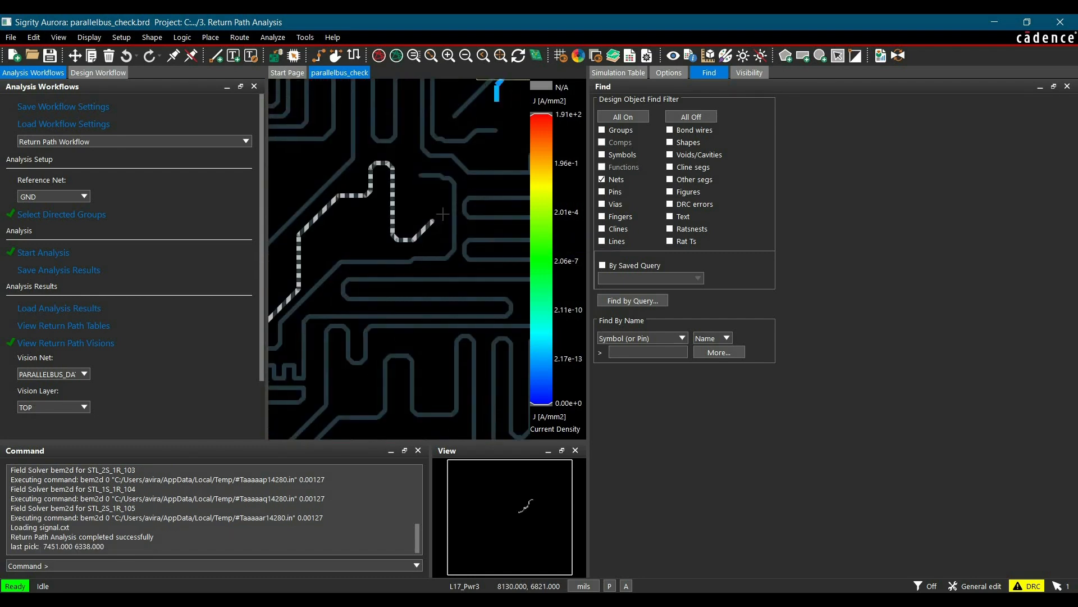
scroll(400, 241, "up", 2)
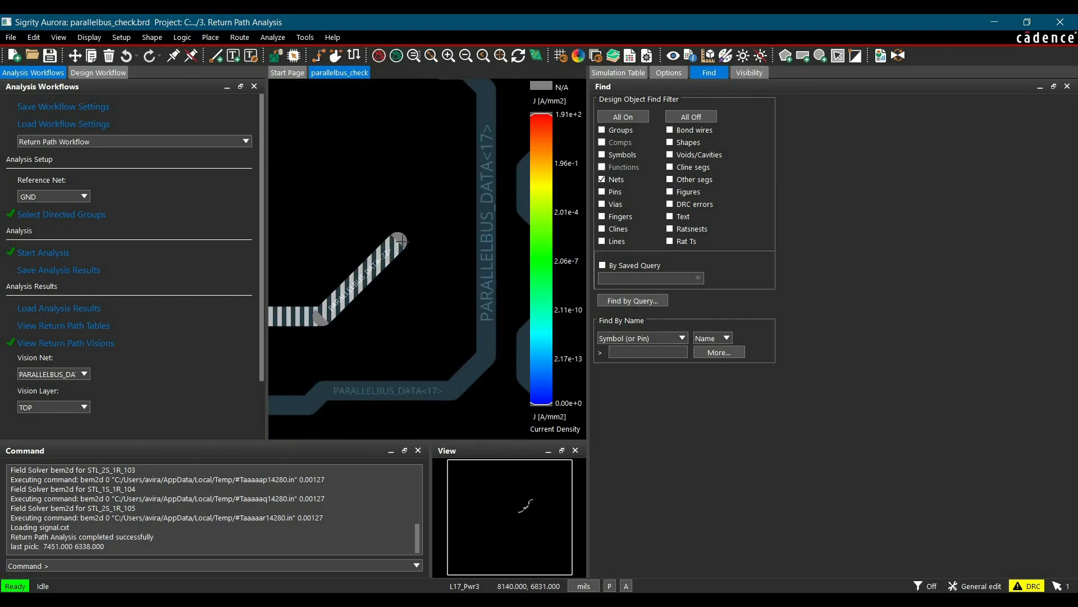
left_click(747, 74)
left_click(671, 233)
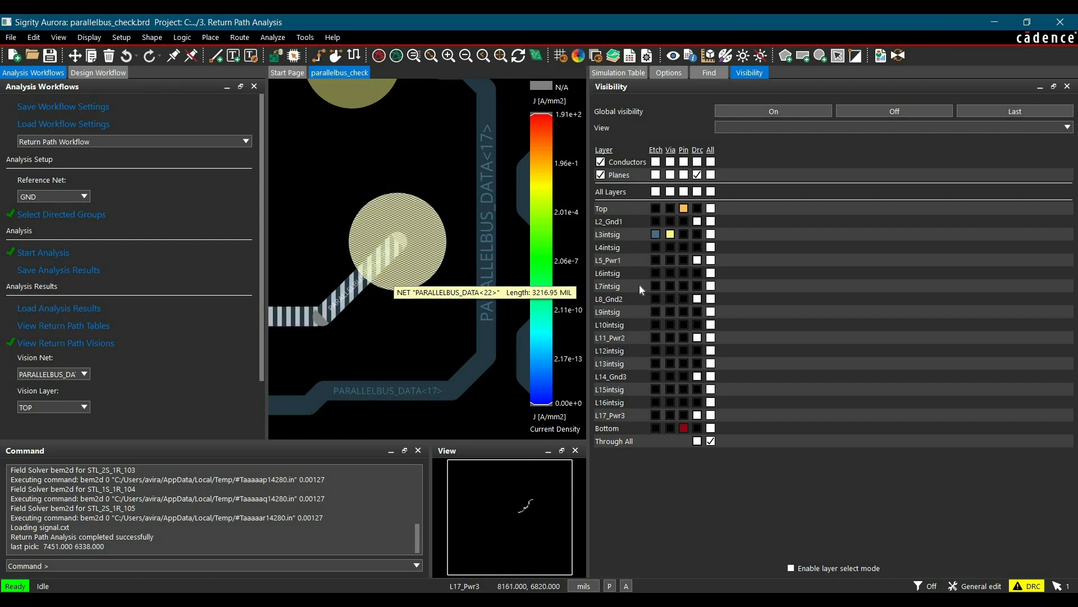
left_click(655, 286)
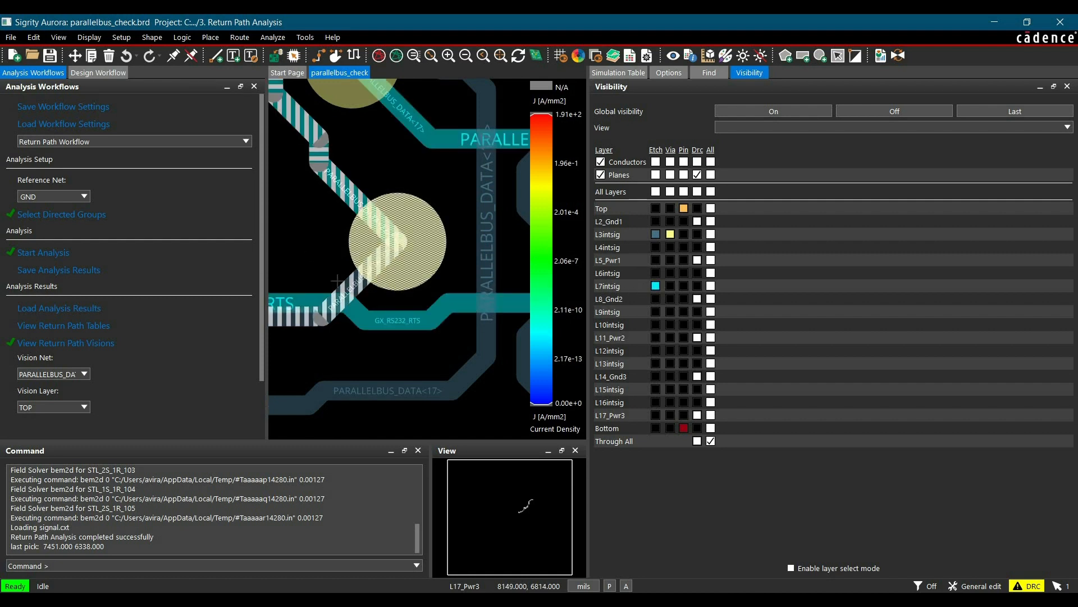
scroll(324, 270, "down", 4)
scroll(371, 179, "down", 1)
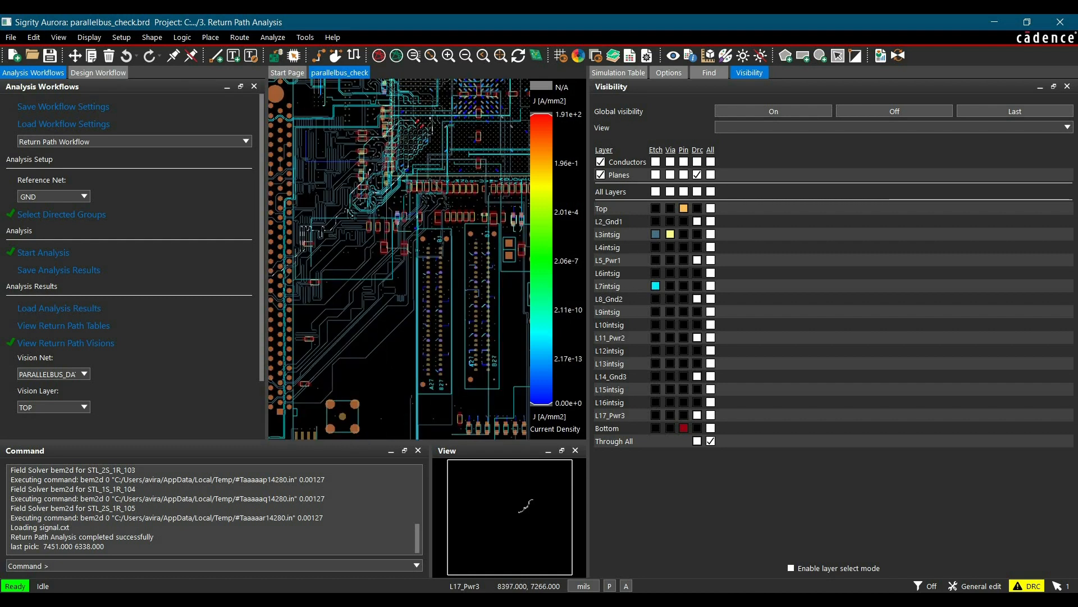
Step: Trace the selected net between its end pins and display its return path vision on layer L2_GND1 around the starting pin
scroll(390, 152, "up", 2)
scroll(382, 178, "down", 1)
scroll(393, 174, "up", 2)
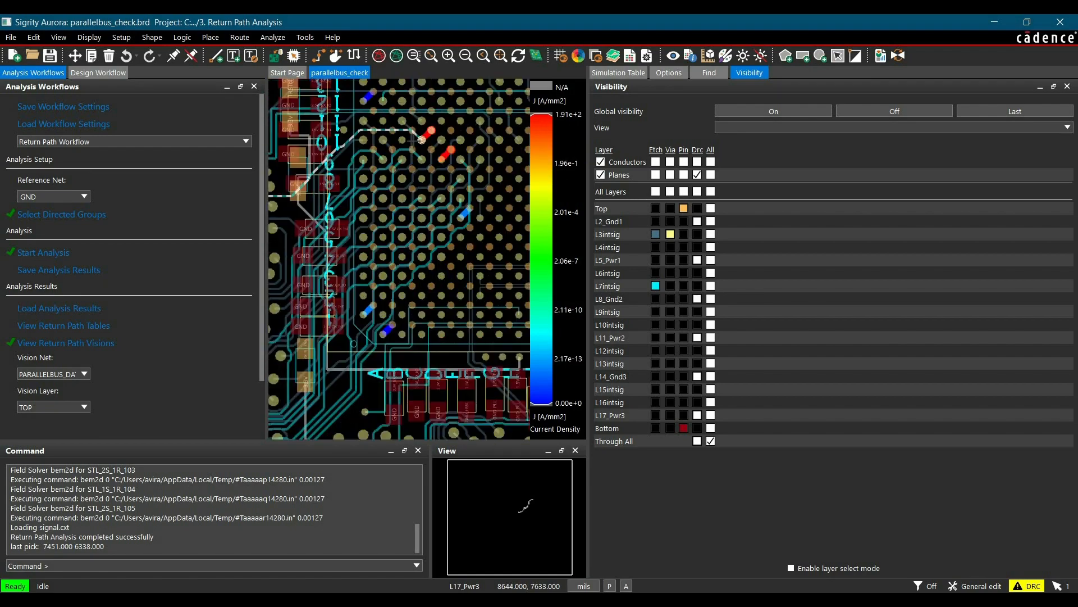
scroll(455, 200, "down", 2)
scroll(454, 201, "up", 2)
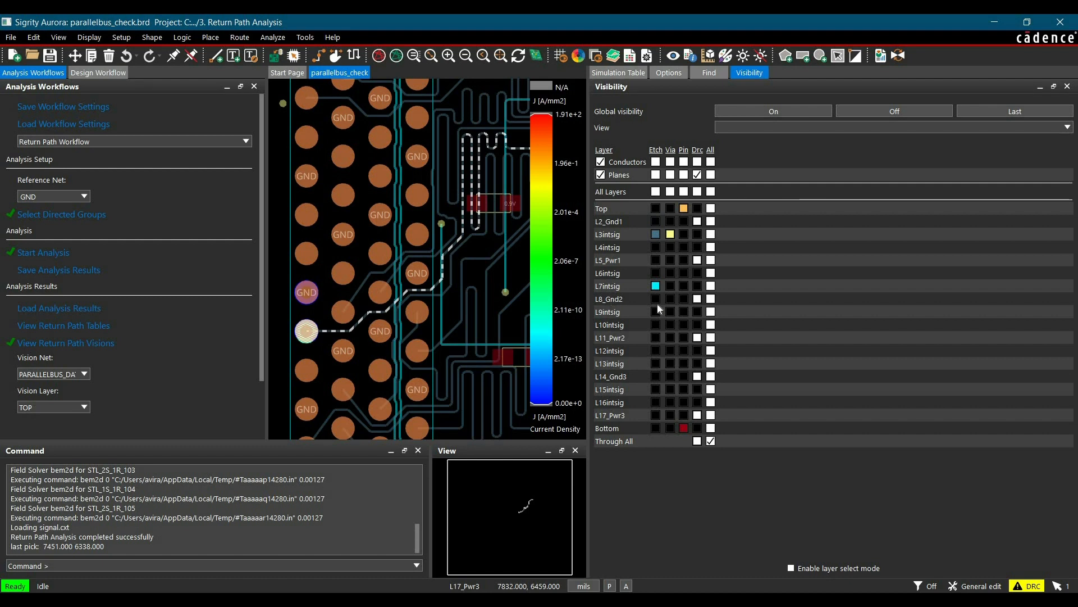
left_click(42, 408)
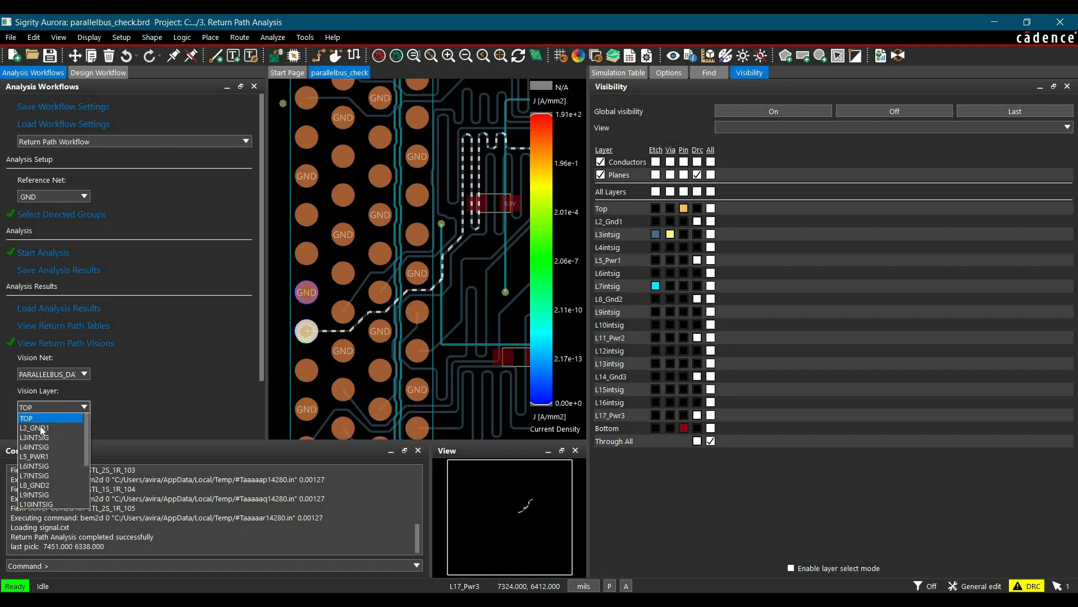
left_click(51, 427)
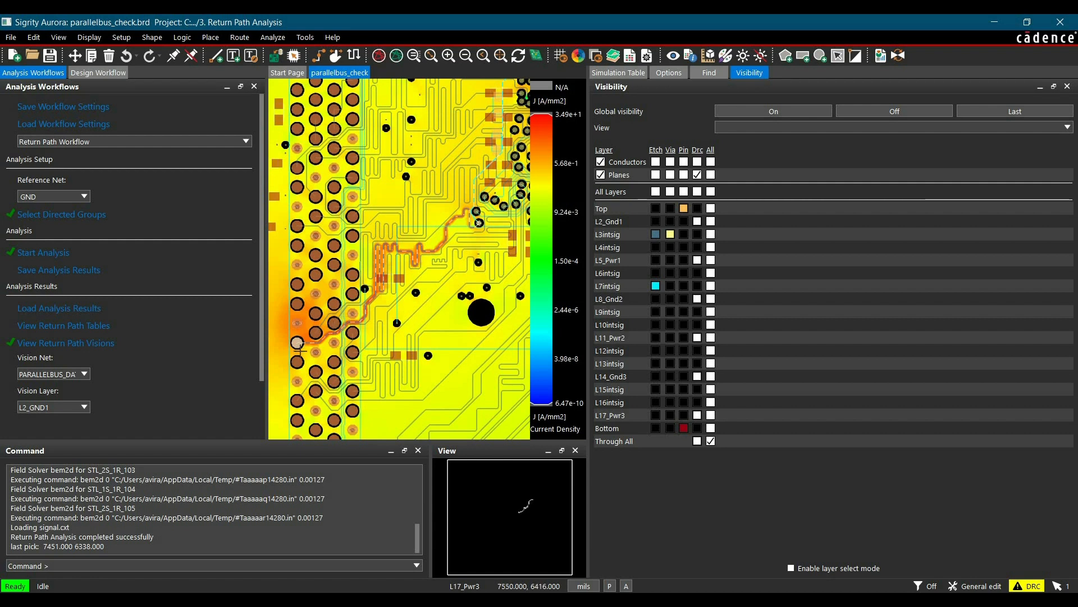
Step: Switch the vision layer to L8_GND2 and examine the return current along the net's L7intsig trace
left_click(53, 406)
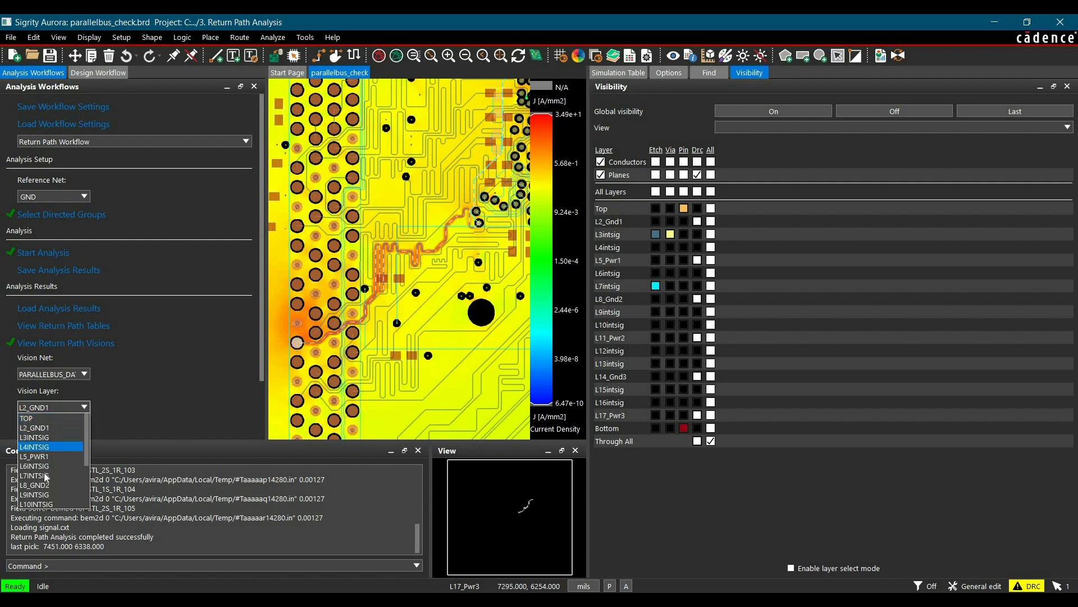
left_click(35, 485)
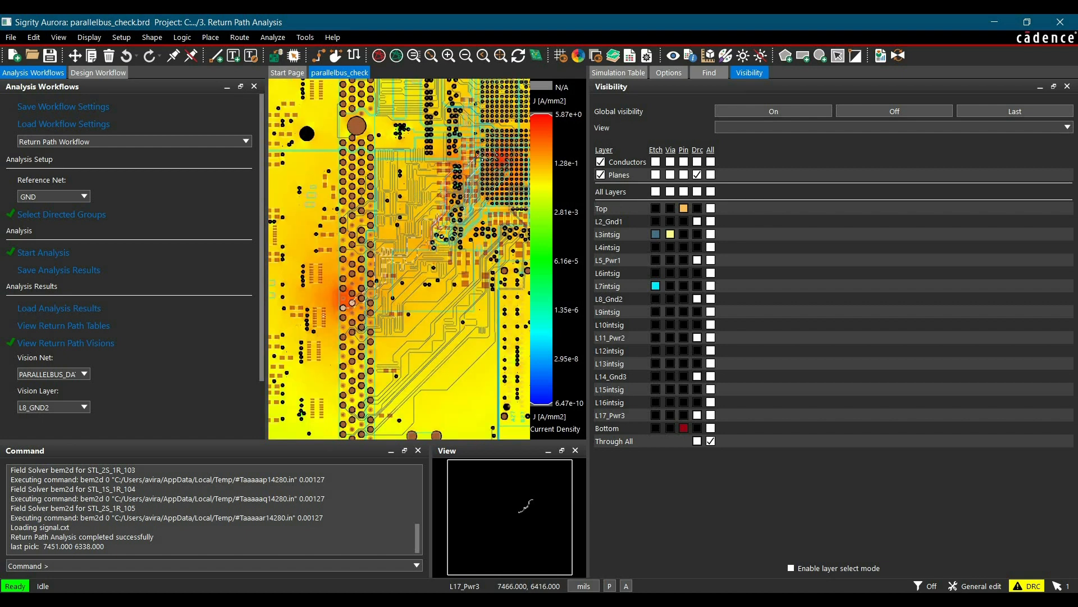
scroll(477, 154, "up", 1)
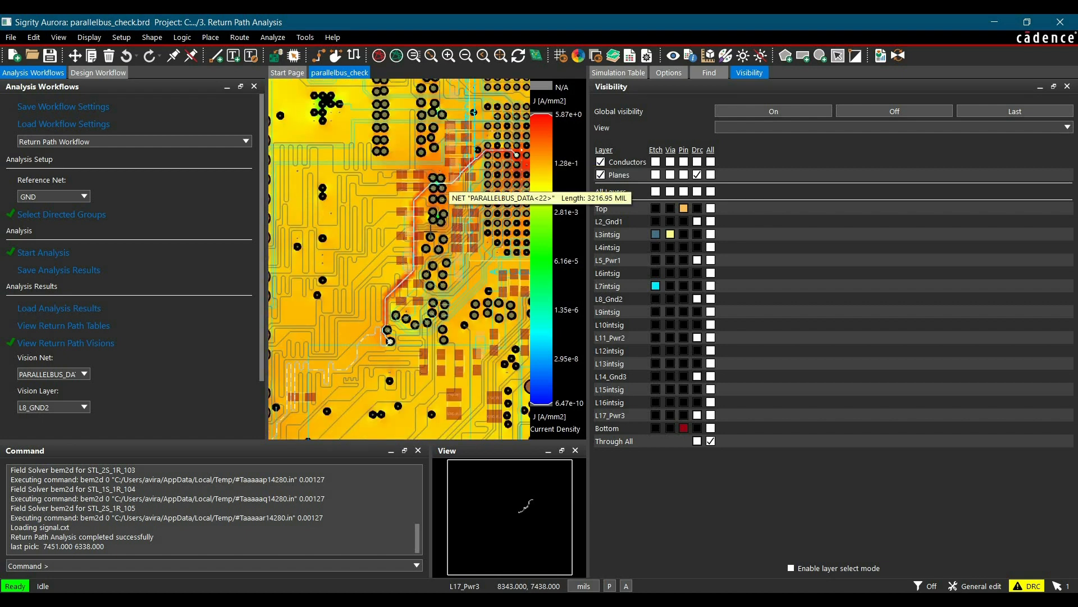
scroll(402, 284, "up", 1)
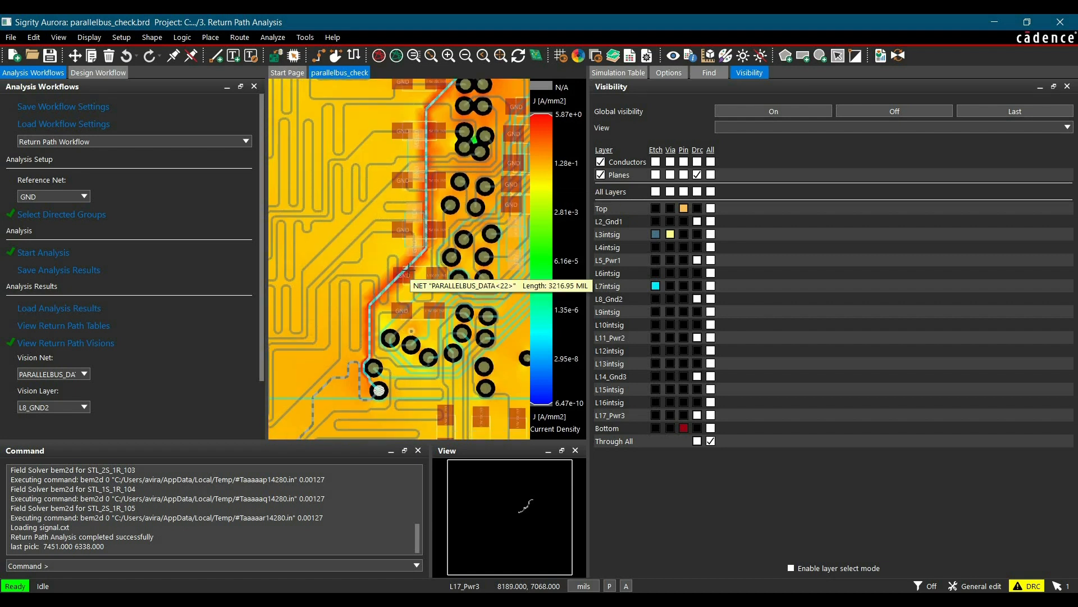